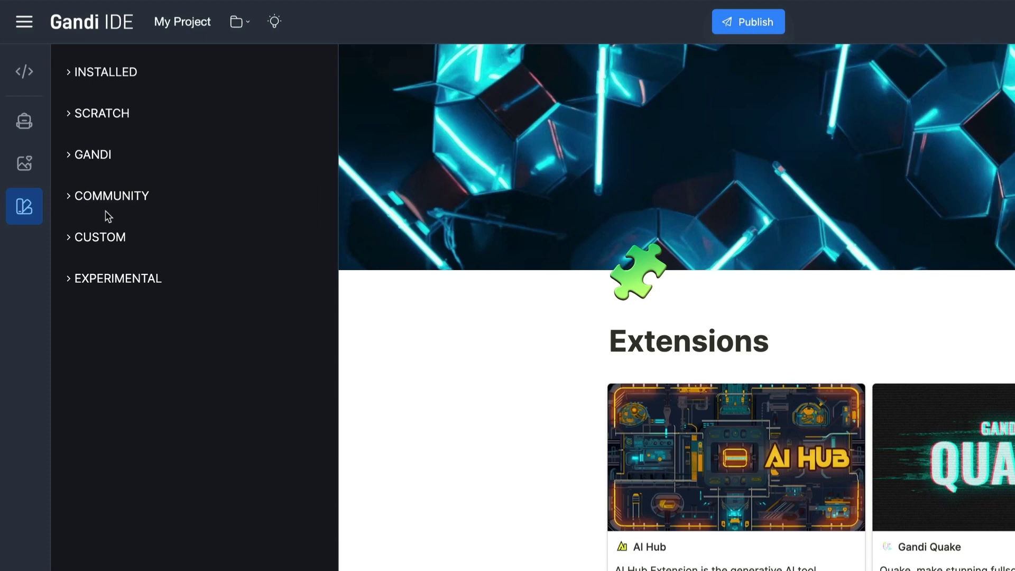
Install the '[beta] Block style' extension from the COMMUNITY extensions list
{"action": "left_click", "coordinate": [111, 196]}
{"action": "scroll", "coordinate": [142, 289], "scroll_direction": "down", "scroll_amount": 1}
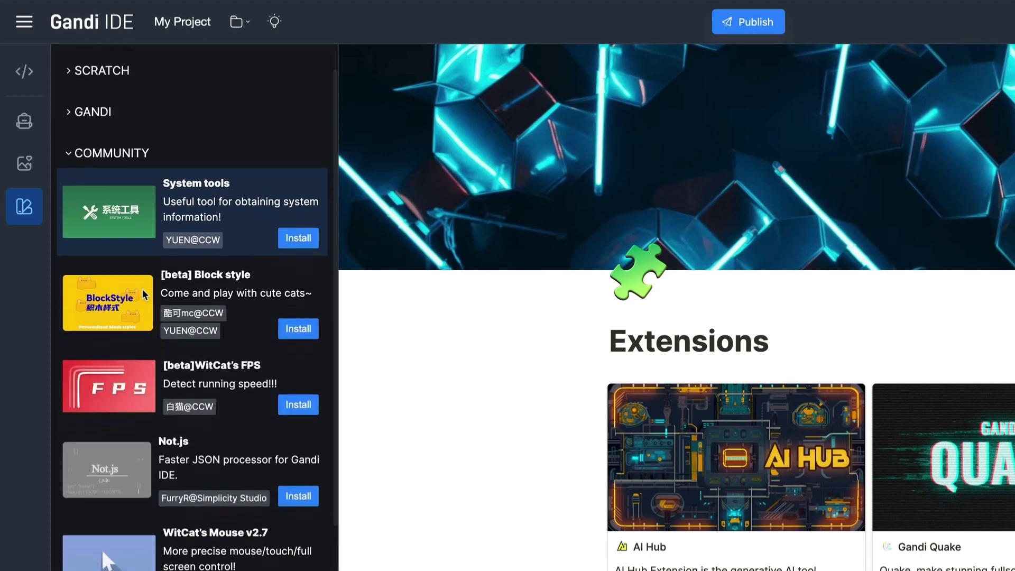
{"action": "scroll", "coordinate": [142, 289], "scroll_direction": "down", "scroll_amount": 1}
{"action": "left_click", "coordinate": [300, 311]}
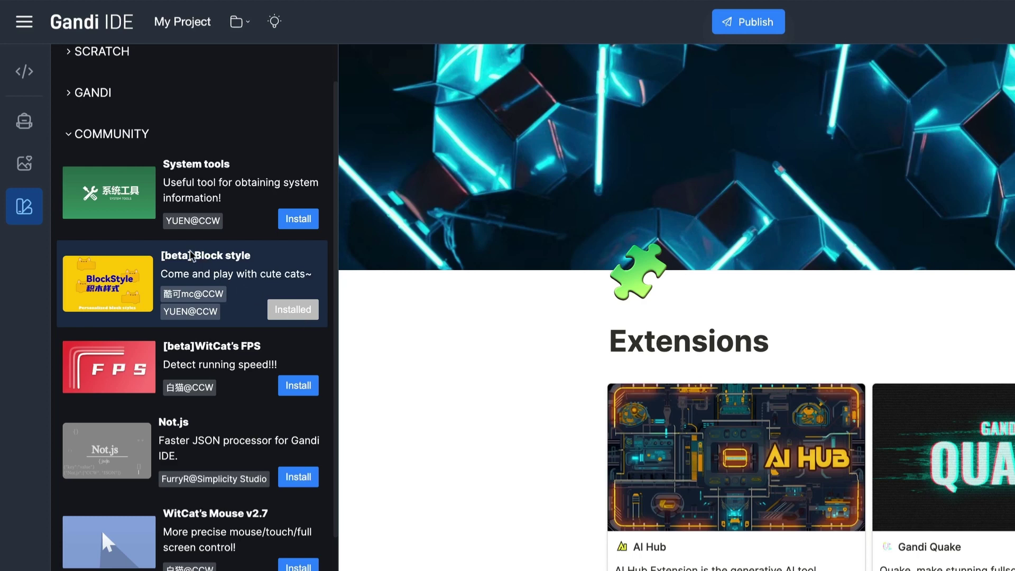
Place unconnected 'show cute cat' and 'when flag clicked' blocks on the canvas
{"action": "left_click", "coordinate": [24, 72]}
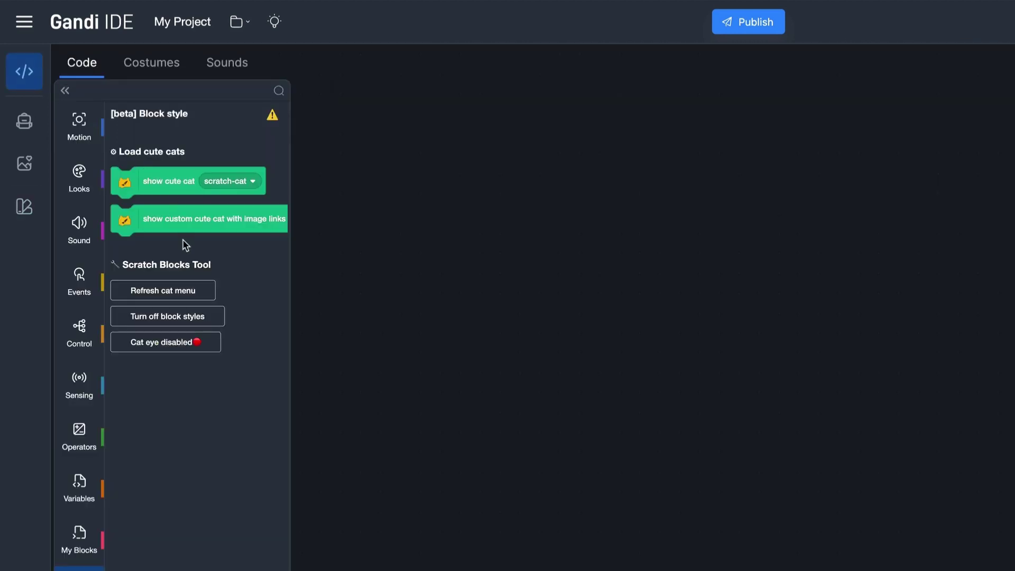
{"action": "scroll", "coordinate": [183, 242], "scroll_direction": "up", "scroll_amount": 1}
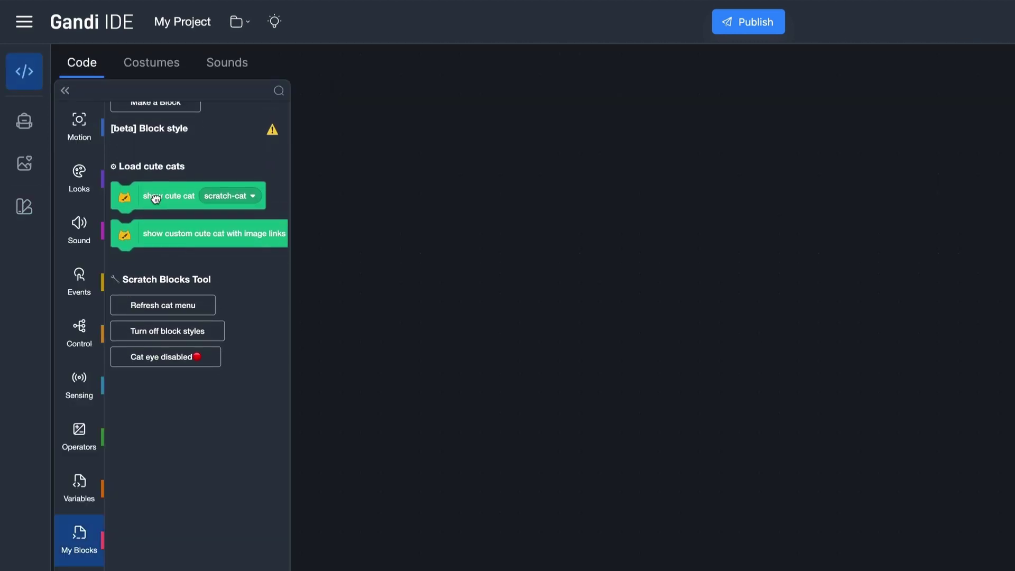
{"action": "left_click_drag", "start_coordinate": [156, 198], "coordinate": [389, 181]}
{"action": "scroll", "coordinate": [388, 182], "scroll_direction": "up", "scroll_amount": 2}
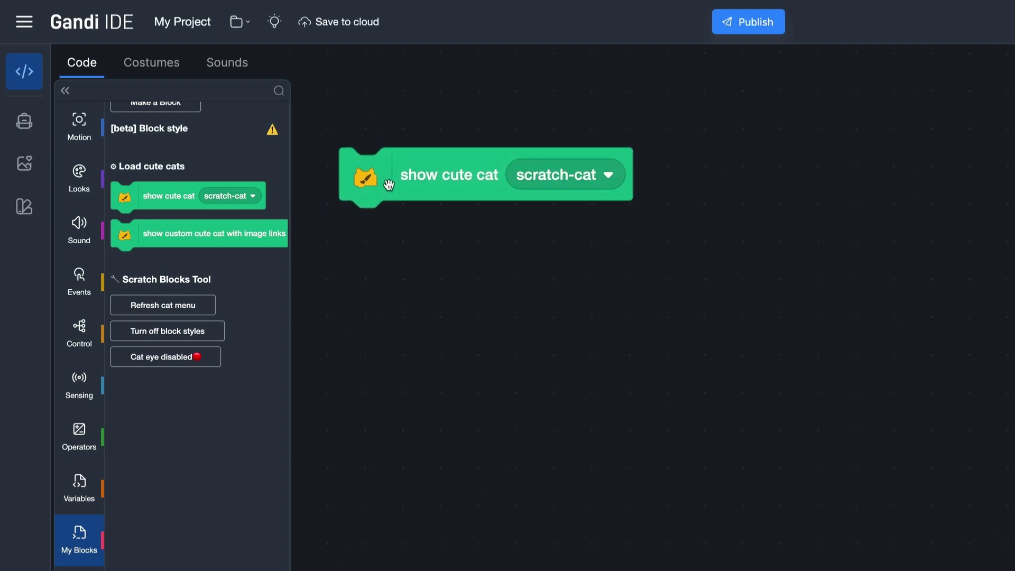
{"action": "scroll", "coordinate": [389, 185], "scroll_direction": "up", "scroll_amount": 1}
{"action": "scroll", "coordinate": [388, 184], "scroll_direction": "down", "scroll_amount": 1}
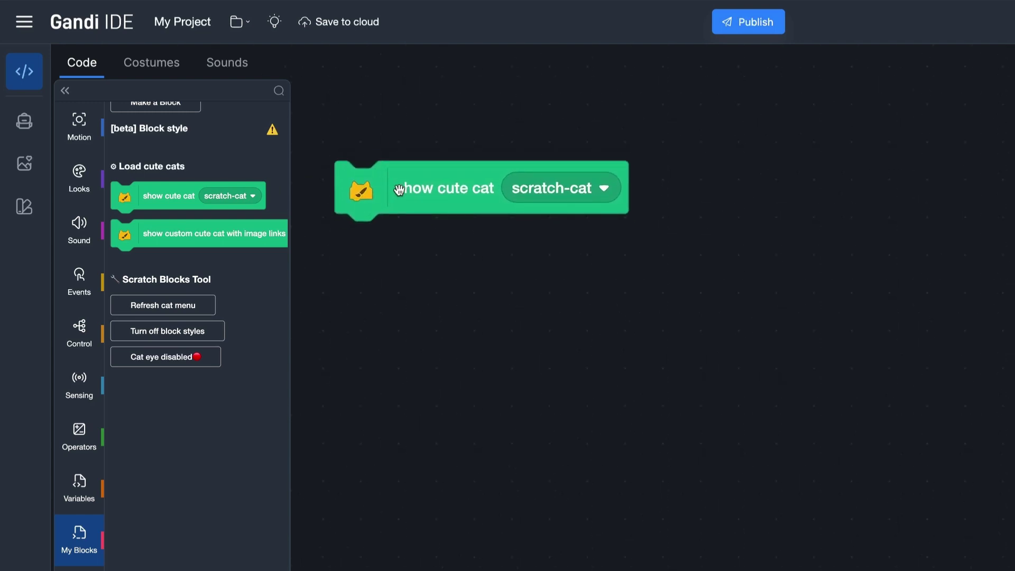
{"action": "left_click", "coordinate": [78, 282]}
{"action": "left_click_drag", "start_coordinate": [127, 156], "coordinate": [410, 366]}
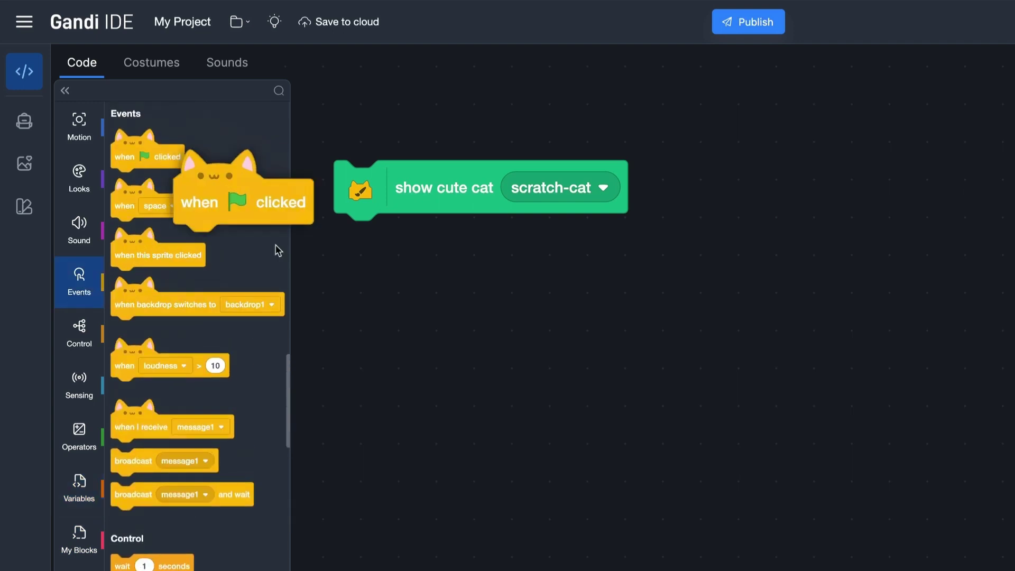
{"action": "scroll", "coordinate": [387, 341], "scroll_direction": "up", "scroll_amount": 1}
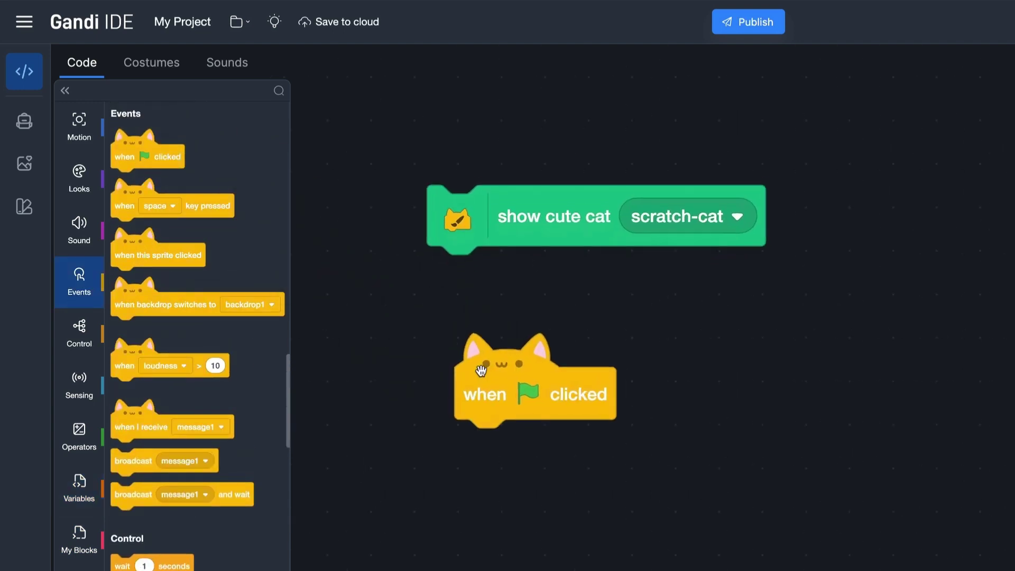
{"action": "scroll", "coordinate": [475, 369], "scroll_direction": "up", "scroll_amount": 2}
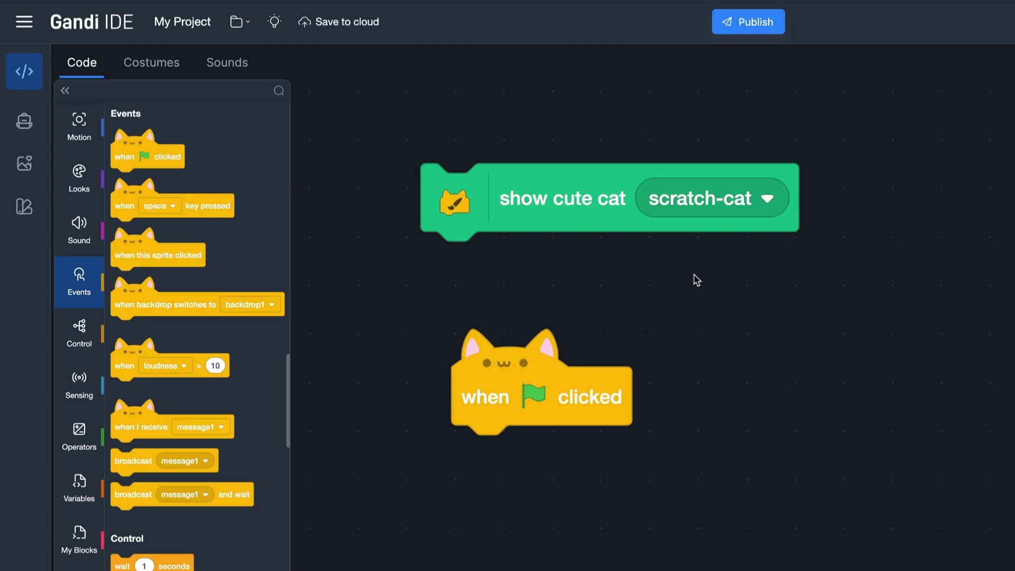
Set show cute cat to '[官方] [酷可mc] 水果' and run it to apply fruit cats
{"action": "left_click", "coordinate": [727, 210]}
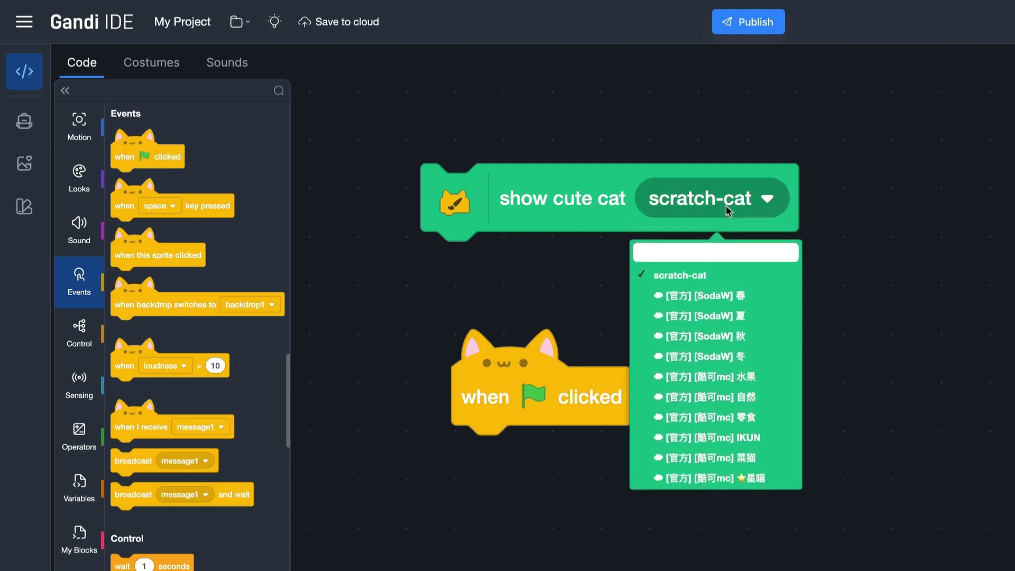
{"action": "left_click", "coordinate": [702, 379]}
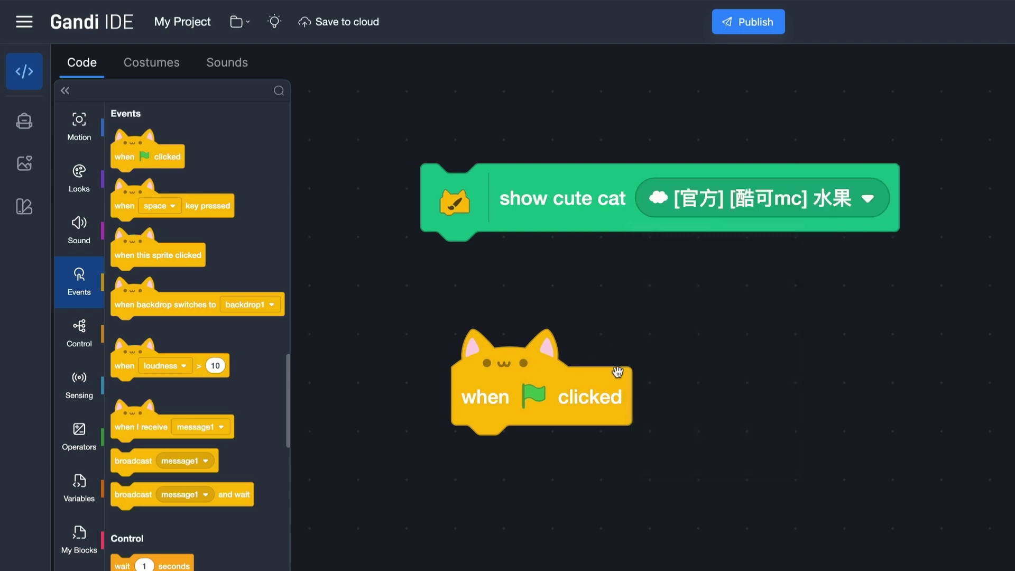
{"action": "left_click", "coordinate": [590, 218]}
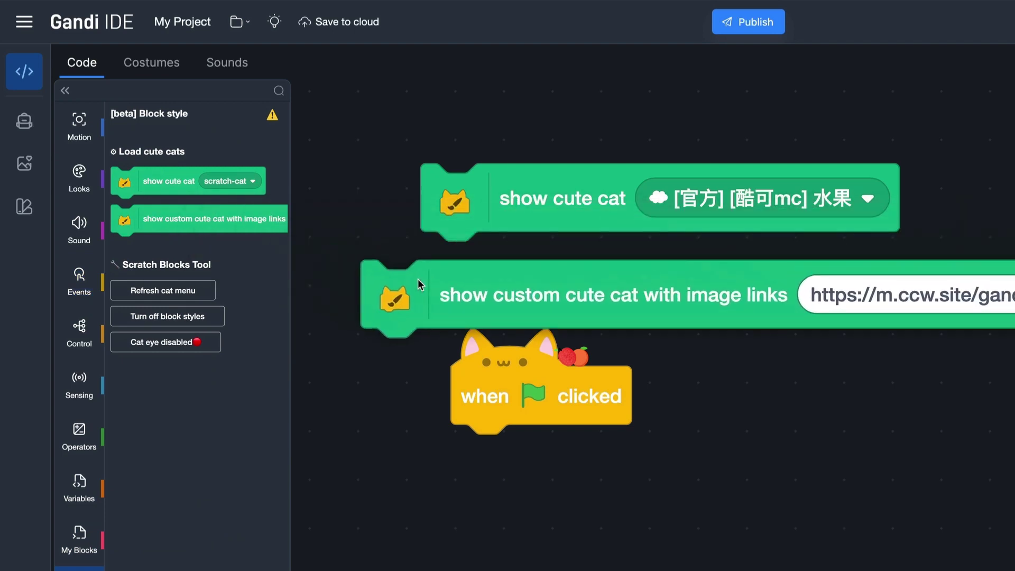
Add the image-link custom cat block, detached and below 'show cute cat'
{"action": "left_click_drag", "start_coordinate": [158, 218], "coordinate": [454, 270]}
{"action": "left_click_drag", "start_coordinate": [492, 406], "coordinate": [482, 522]}
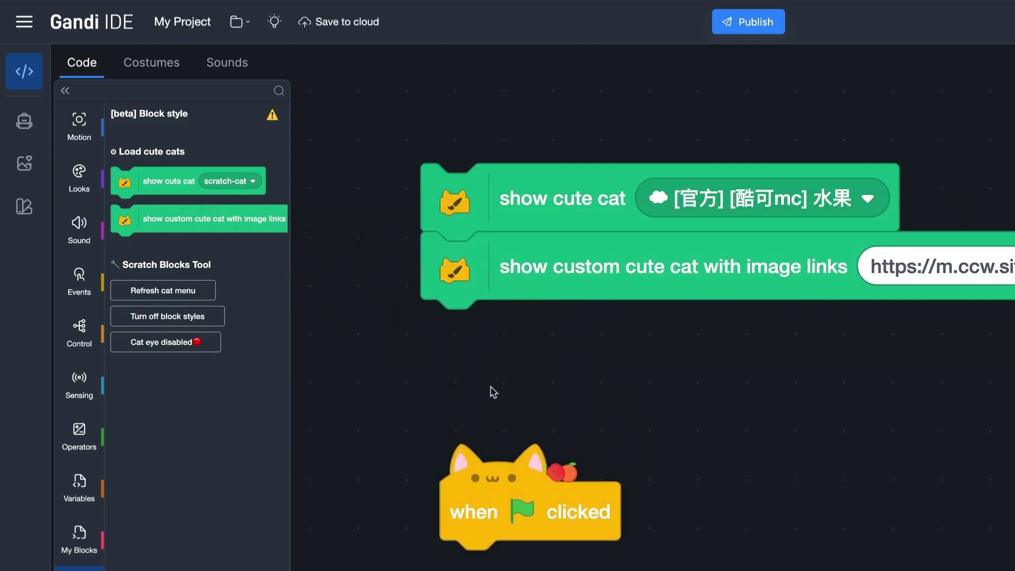
{"action": "left_click_drag", "start_coordinate": [483, 292], "coordinate": [380, 341]}
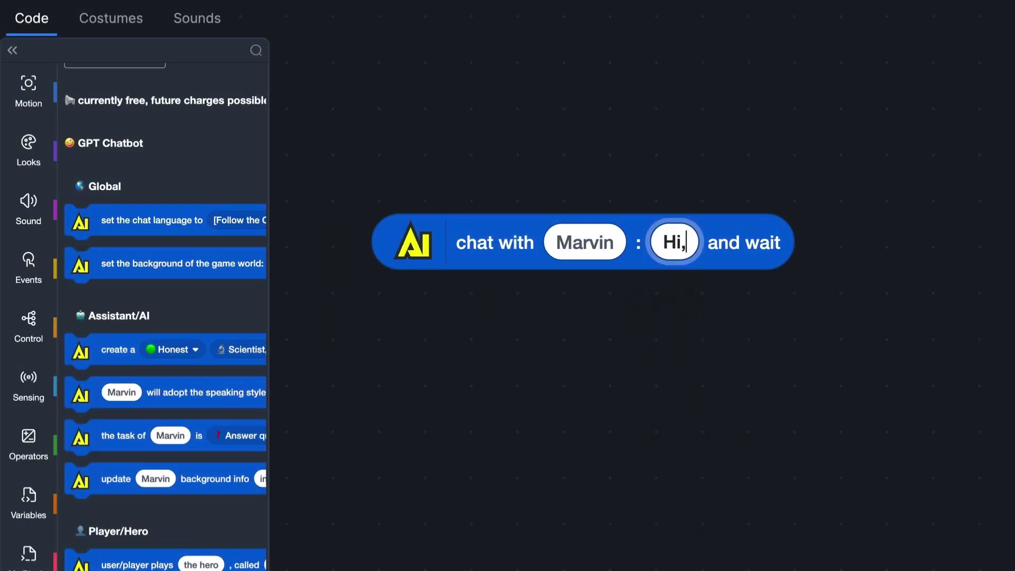
{"action": "type", "text": ", Marvin"}
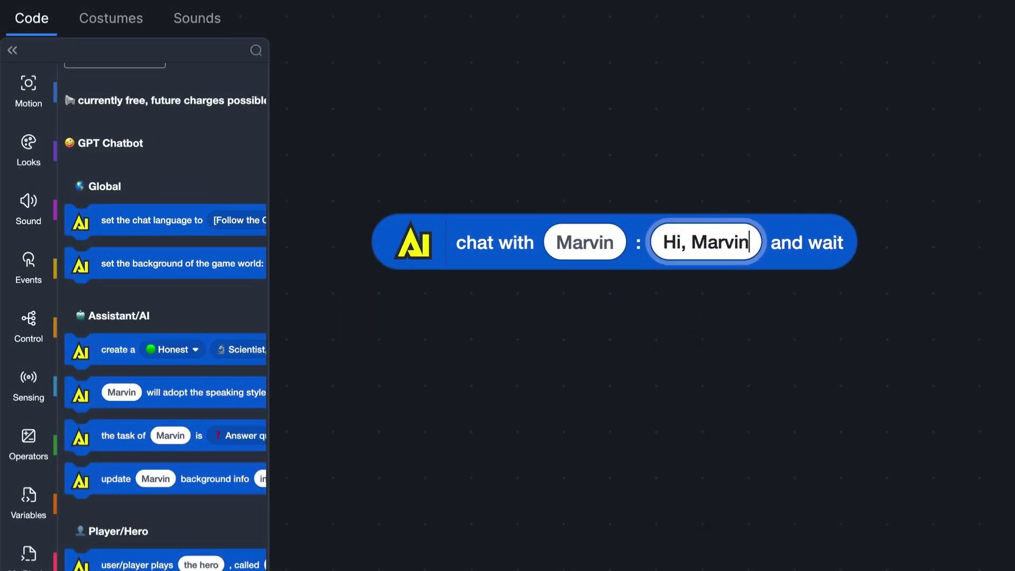
Send Marvin 'Hi, Marvin', then 'Do you like cat block?' for its reply
{"action": "left_click", "coordinate": [819, 242]}
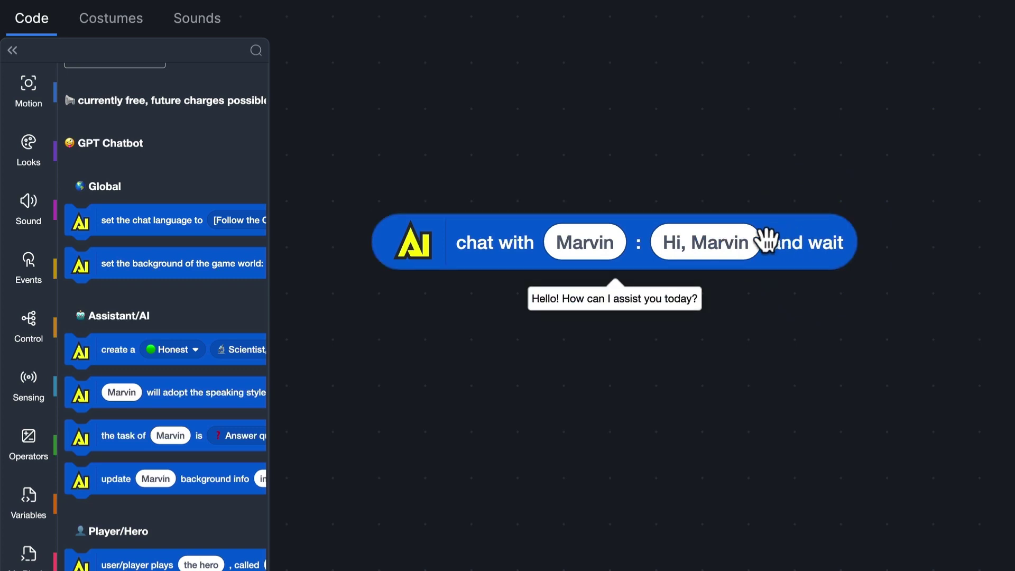
{"action": "left_click", "coordinate": [706, 242]}
{"action": "type", "text": "Do"}
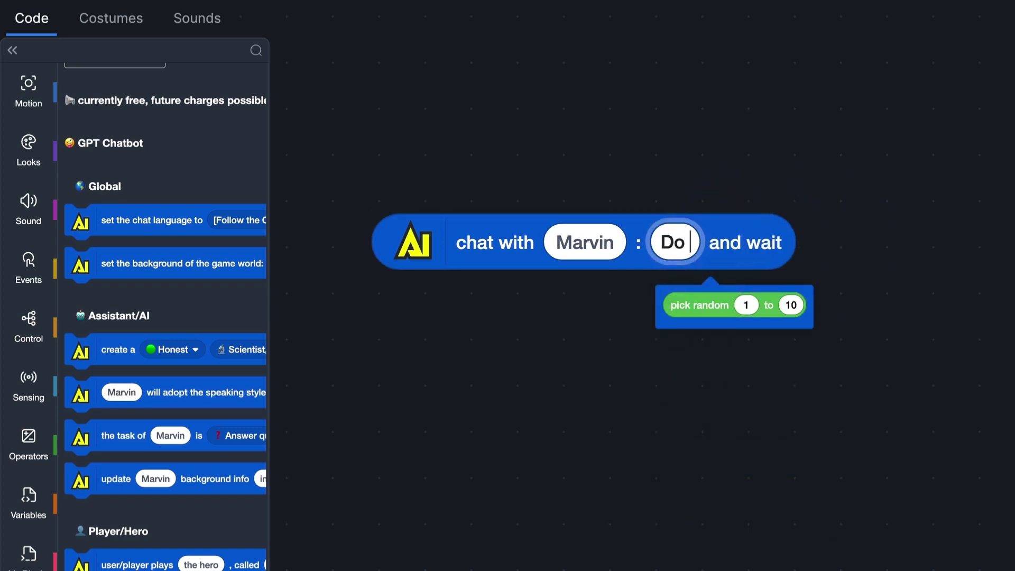
{"action": "type", "text": " you like"}
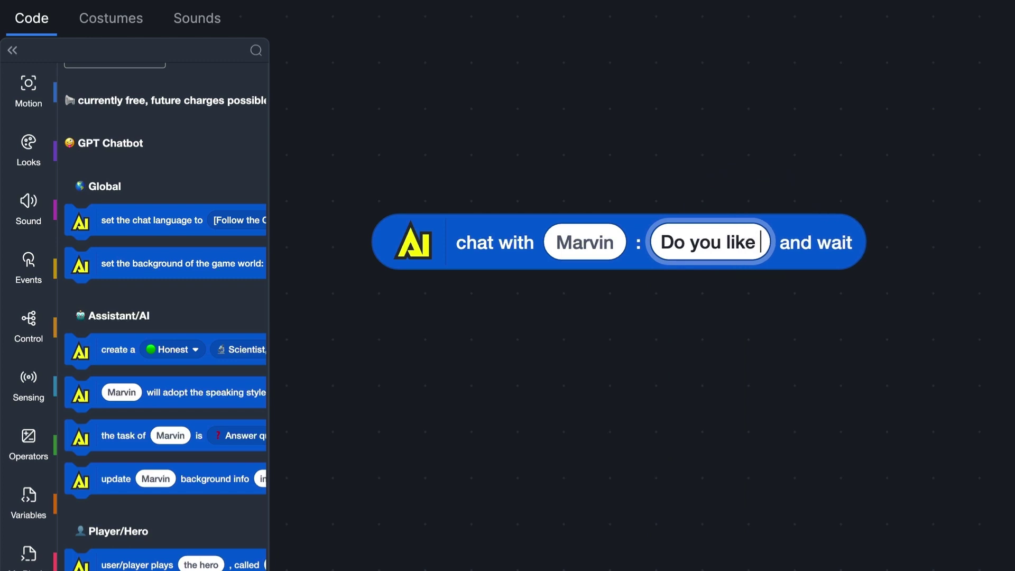
{"action": "type", "text": " cat"}
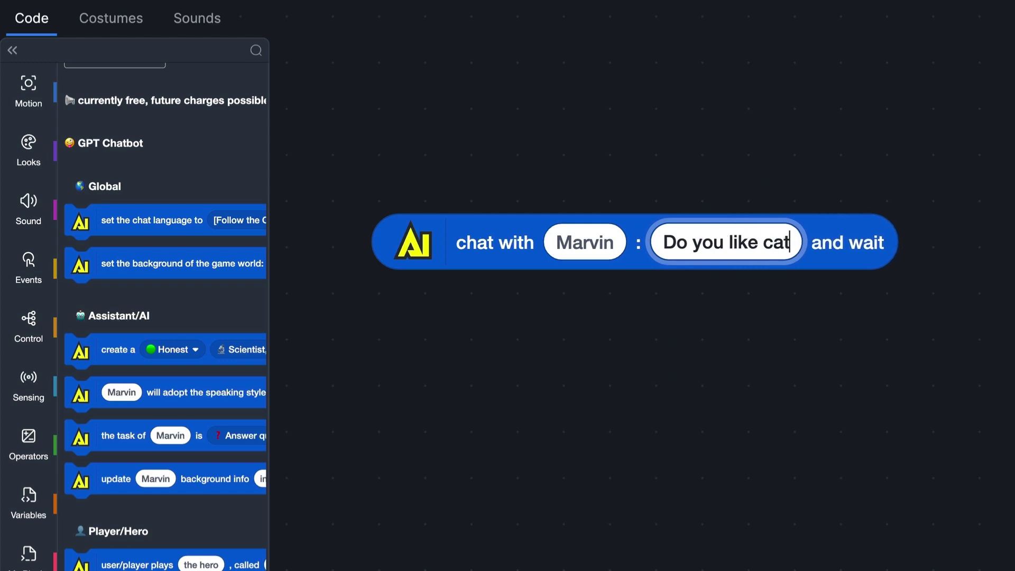
{"action": "type", "text": " block"}
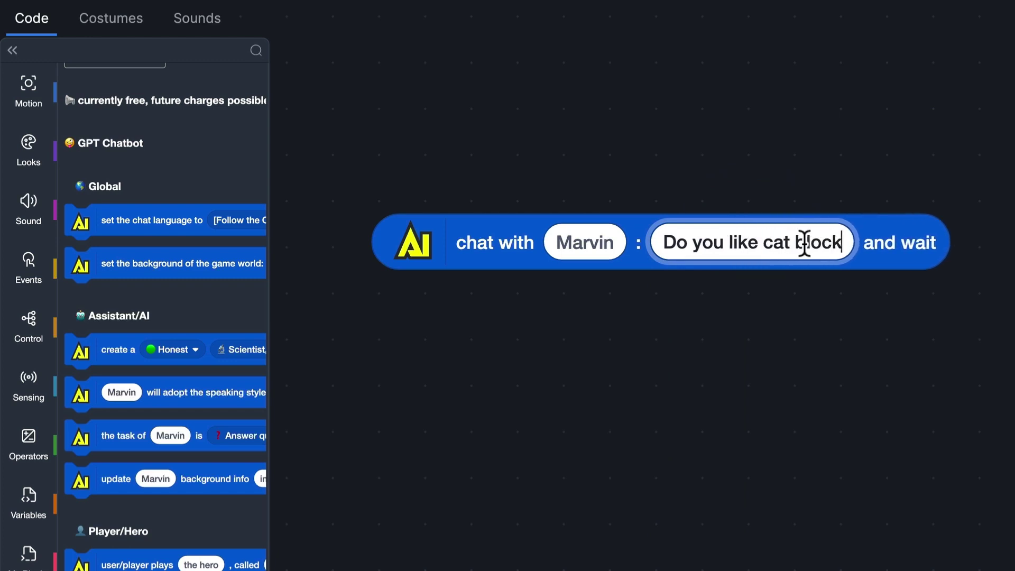
{"action": "type", "text": "?"}
{"action": "left_click", "coordinate": [920, 252]}
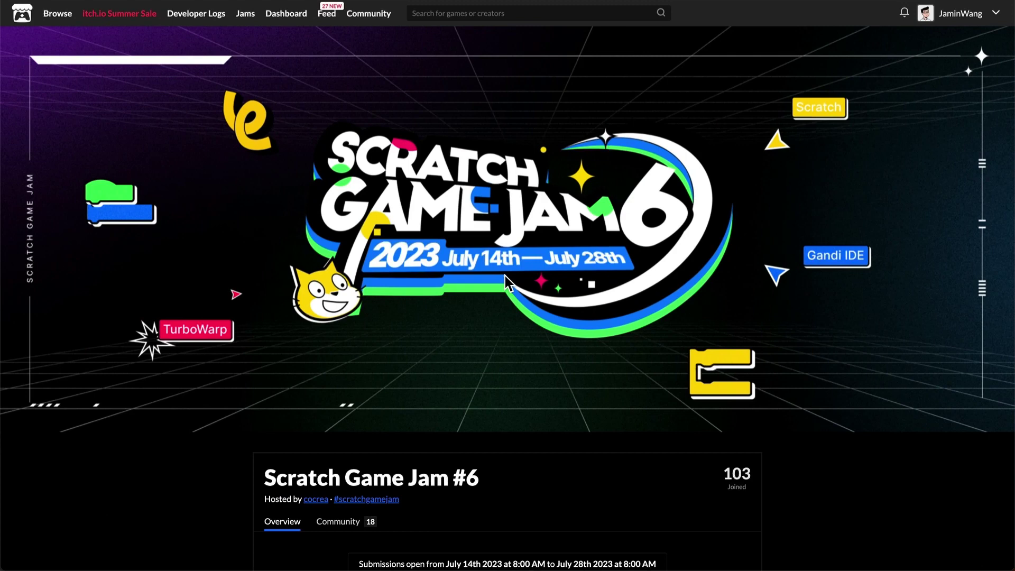
{"action": "scroll", "coordinate": [505, 275], "scroll_direction": "down", "scroll_amount": 4}
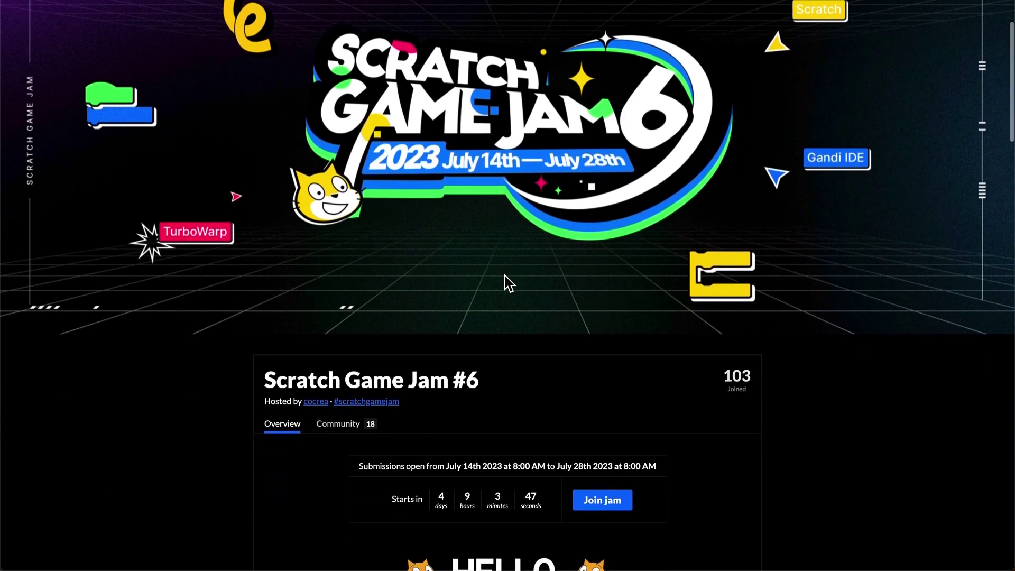
{"action": "scroll", "coordinate": [505, 275], "scroll_direction": "down", "scroll_amount": 4}
{"action": "scroll", "coordinate": [505, 274], "scroll_direction": "down", "scroll_amount": 3}
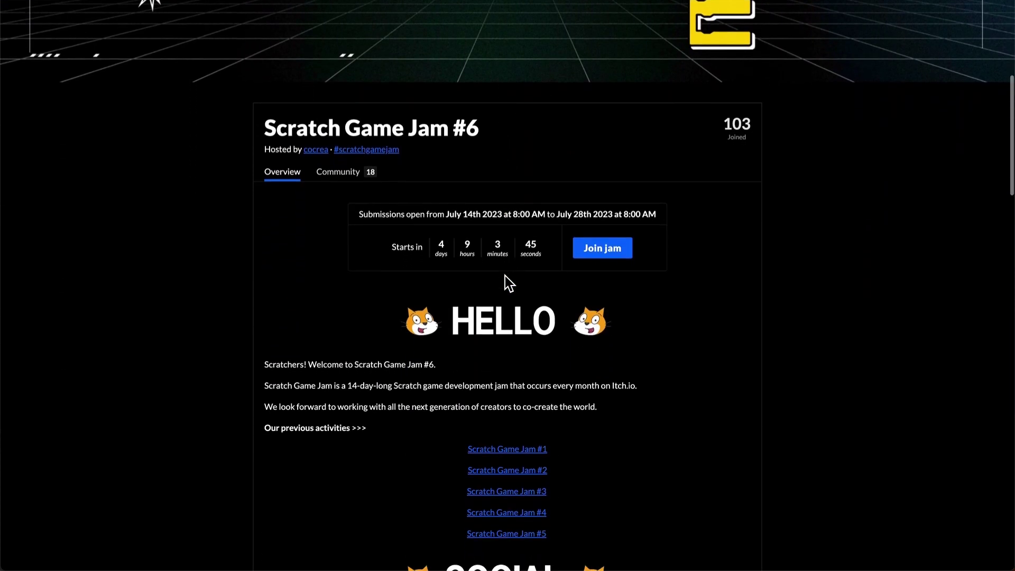
{"action": "scroll", "coordinate": [505, 275], "scroll_direction": "down", "scroll_amount": 3}
{"action": "scroll", "coordinate": [505, 275], "scroll_direction": "down", "scroll_amount": 2}
{"action": "scroll", "coordinate": [505, 275], "scroll_direction": "down", "scroll_amount": 2}
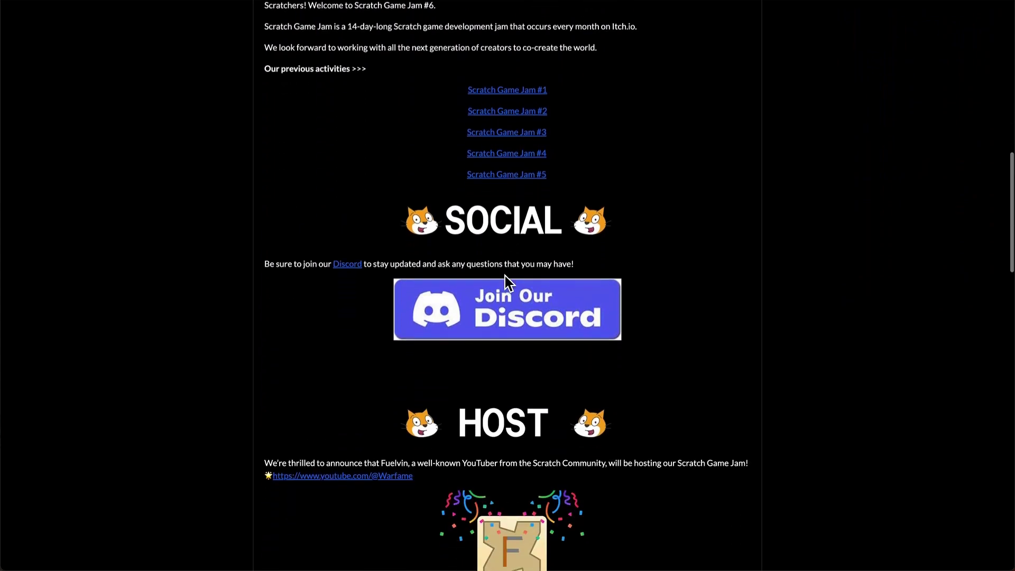